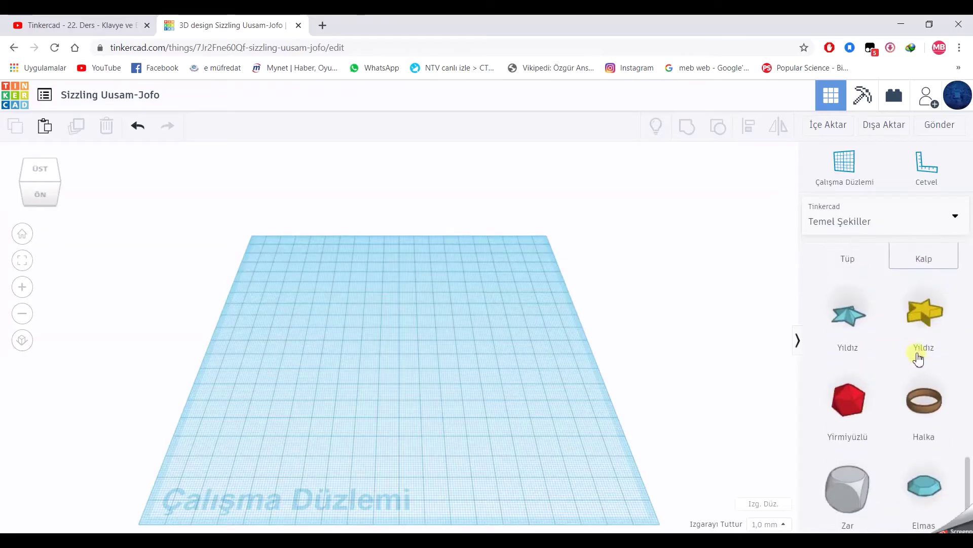
scroll(916, 348, "up", 3)
scroll(918, 376, "up", 3)
Switch the shape library to show all shape generators (Tümü).
left_click(891, 224)
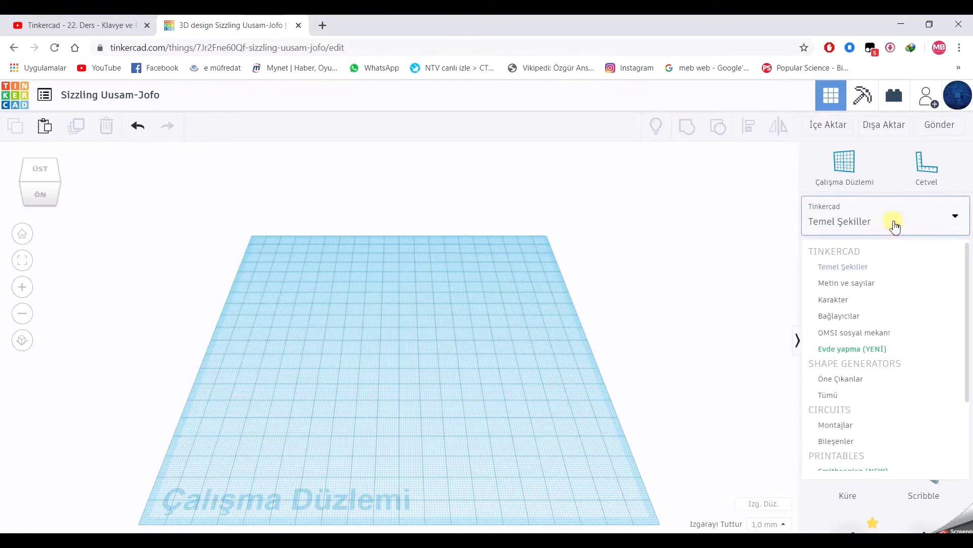
left_click(827, 399)
scroll(902, 381, "down", 10)
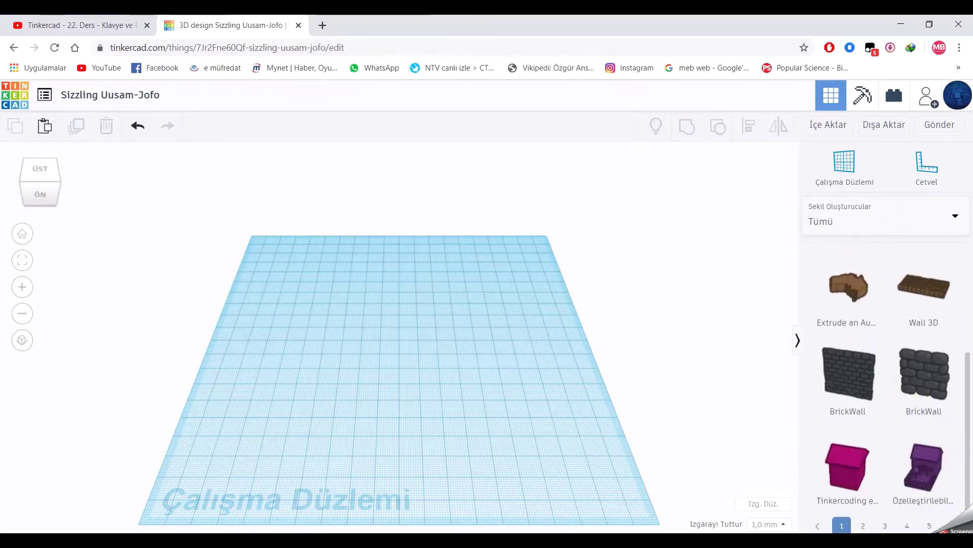
scroll(903, 411, "down", 3)
scroll(902, 426, "down", 3)
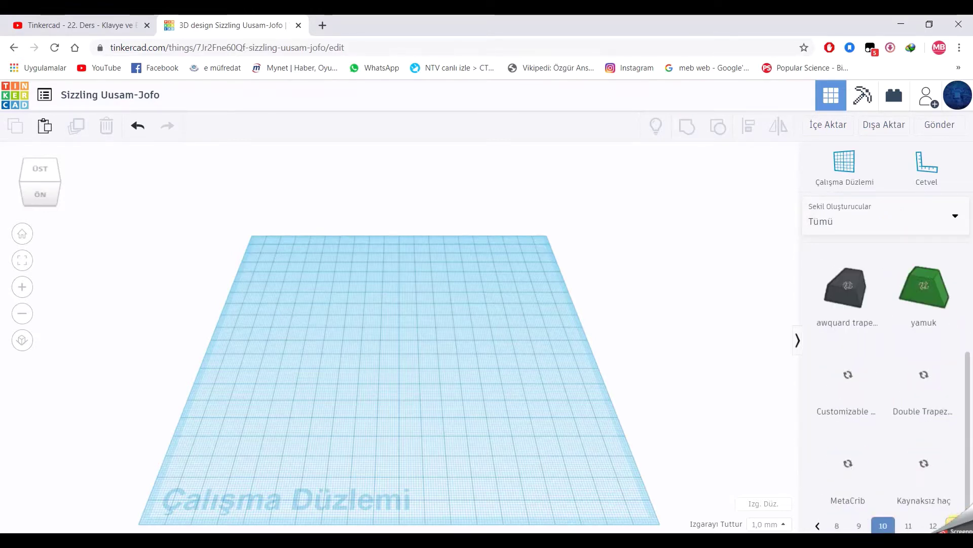
scroll(875, 414, "up", 2)
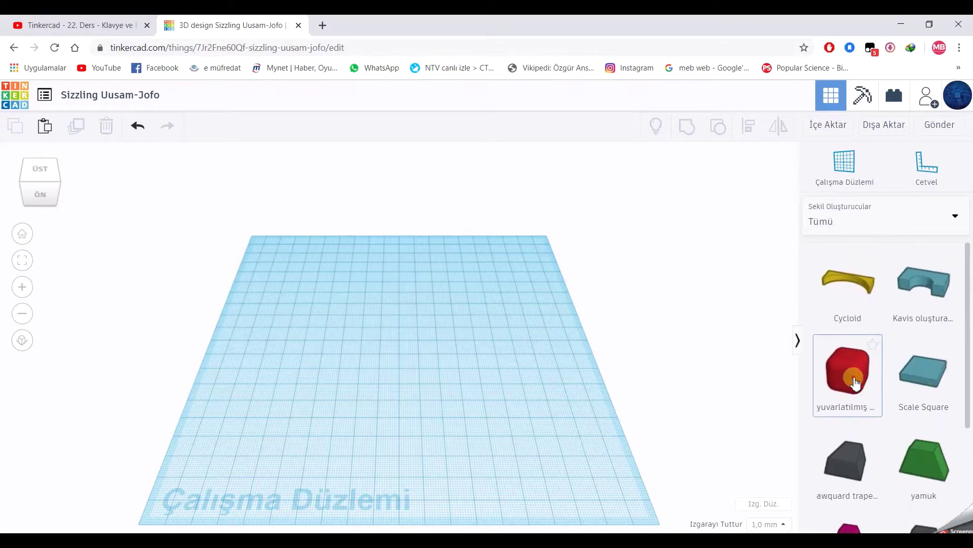
Place a rounded cube and size it to width 50, height 3 and depth 40.
left_click_drag(855, 383, 358, 367)
left_click(351, 433)
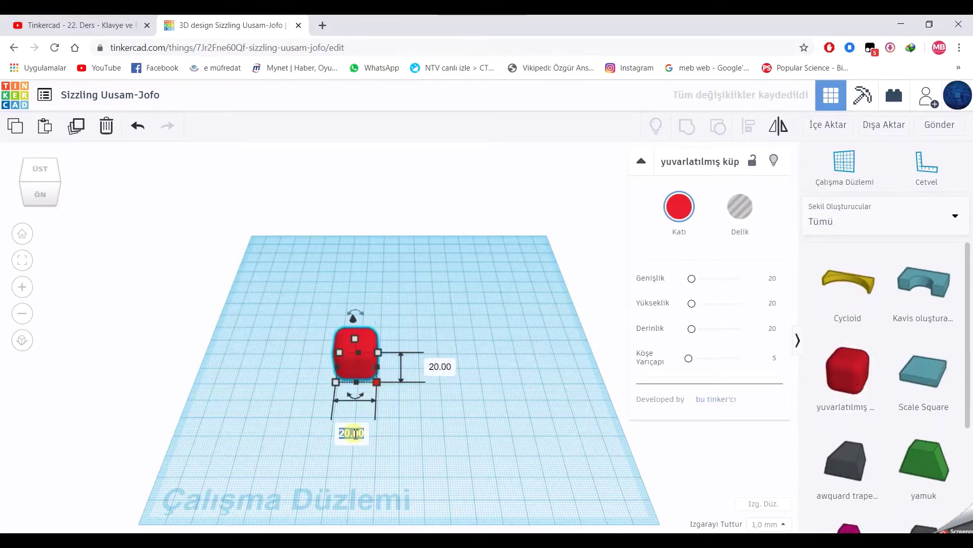
type("50")
key("Return")
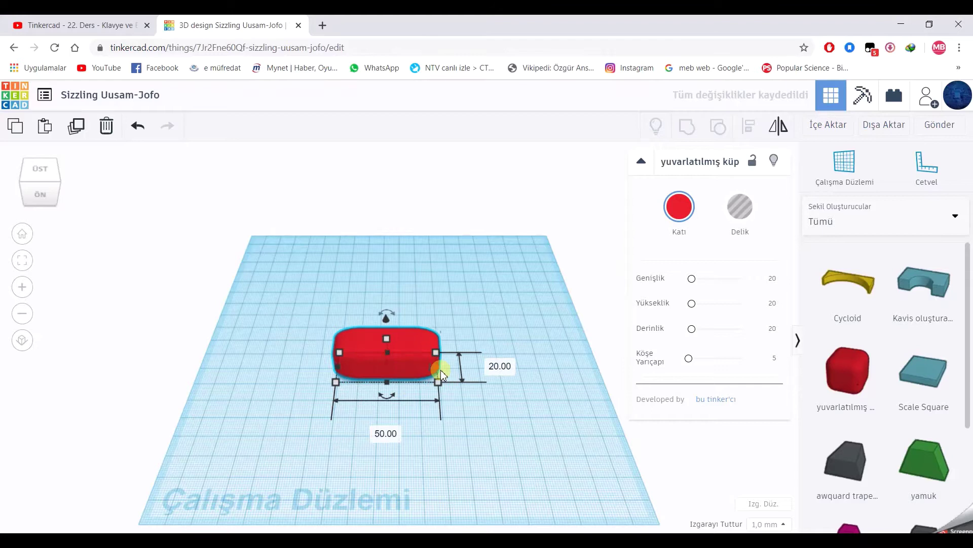
left_click(499, 365)
type("3")
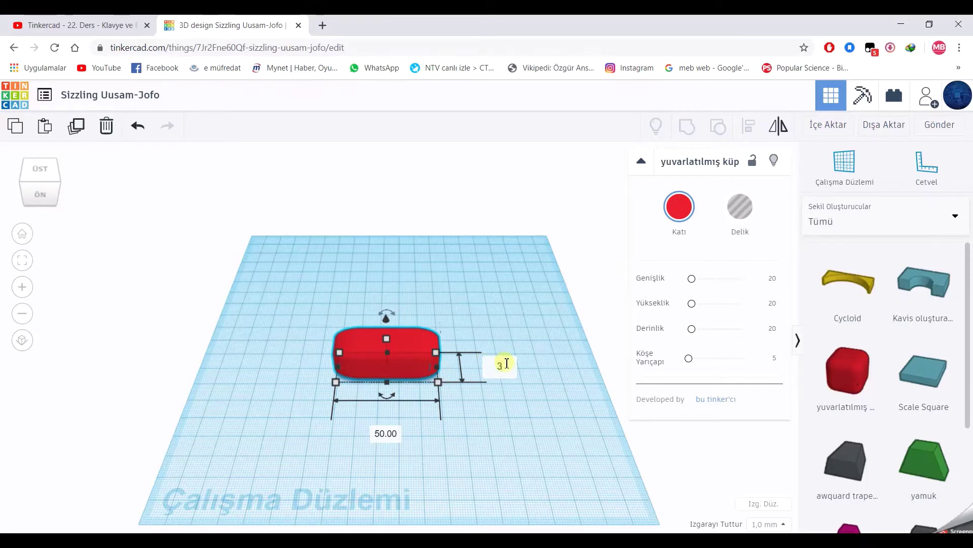
key("Return")
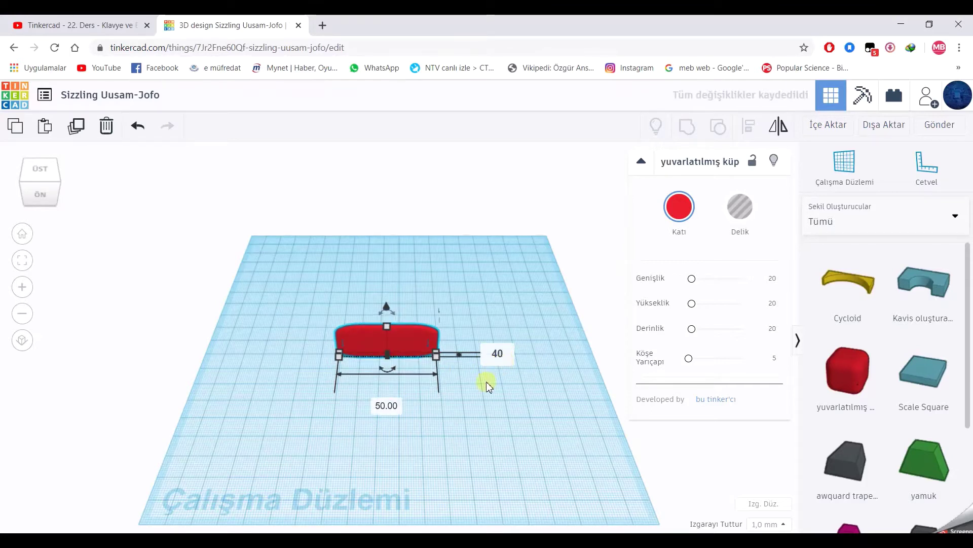
key("Return")
Thin the slab to 2 mm height and 30 mm depth.
mouse_move(386, 352)
left_click(447, 367)
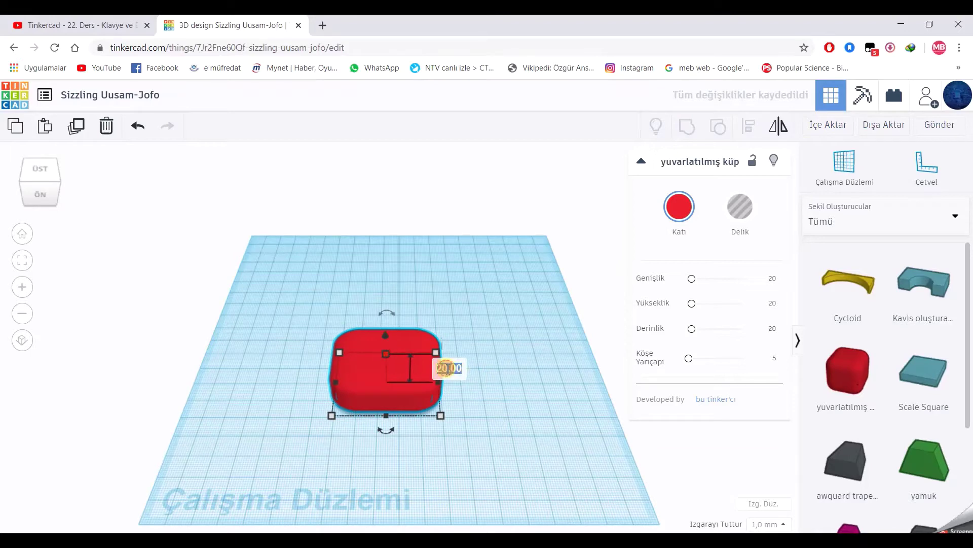
type("2")
key("Return")
mouse_move(459, 438)
right_mouse_down()
mouse_move(414, 441)
mouse_move(449, 441)
mouse_move(384, 410)
right_mouse_up()
mouse_move(478, 426)
right_mouse_down()
mouse_move(502, 463)
mouse_move(502, 419)
mouse_move(488, 457)
mouse_move(432, 468)
right_mouse_up()
left_click(522, 427)
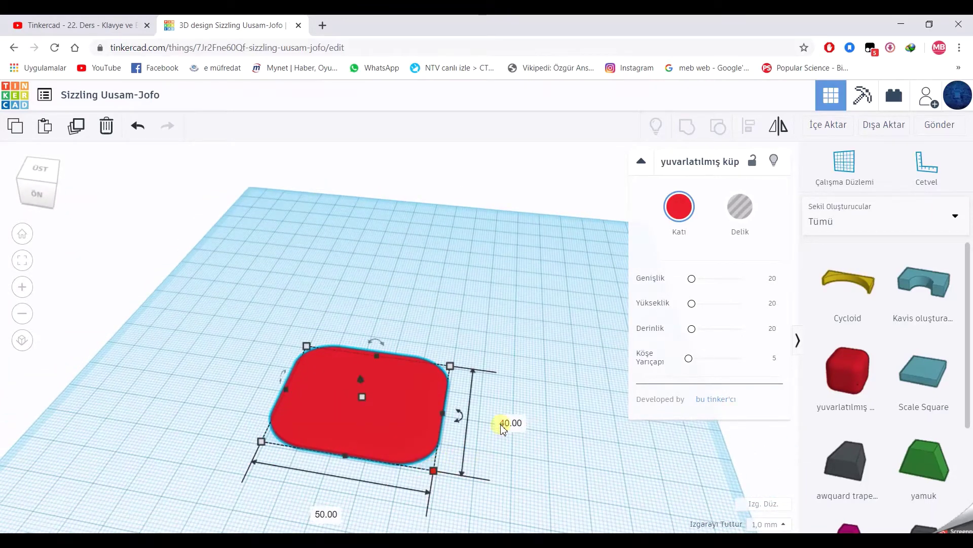
type("30")
key("Return")
left_click(460, 430)
right_click_drag(460, 431, 415, 386)
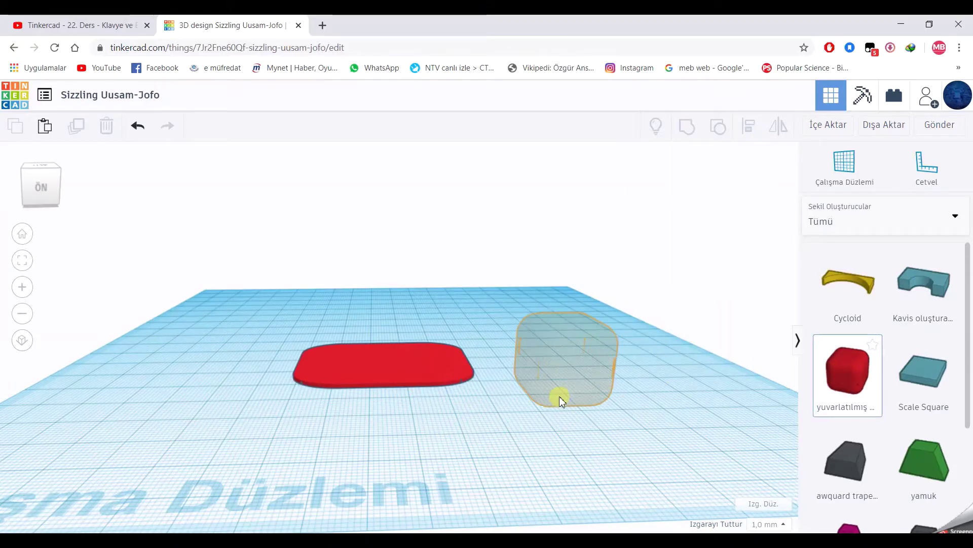
Add a second rounded cube and make it a thin 2 mm leg piece.
left_click(559, 396)
right_click_drag(506, 432, 419, 432)
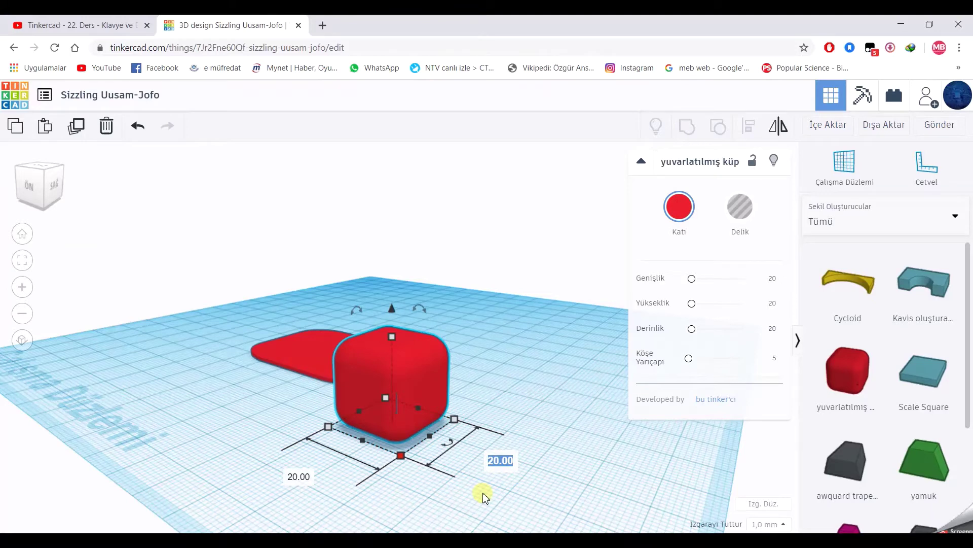
type("2")
key("Tab")
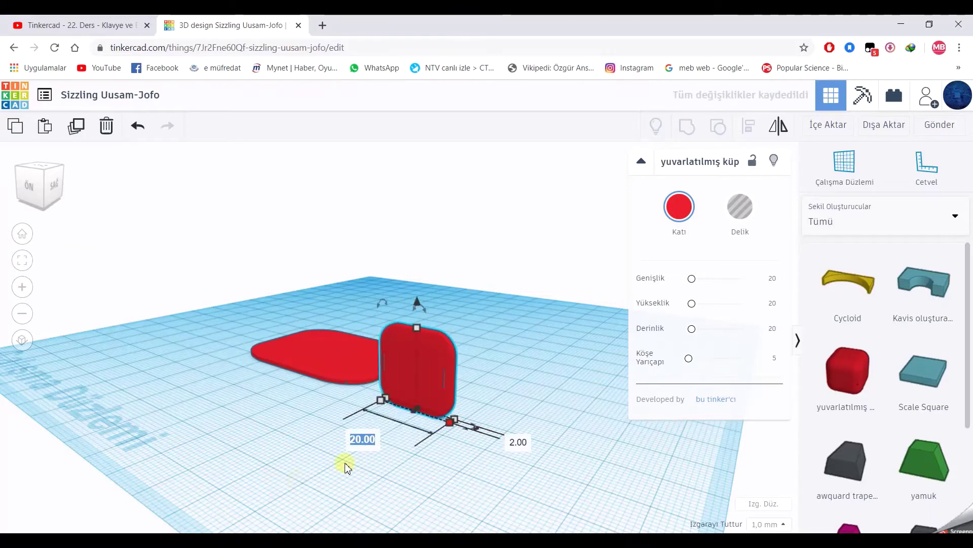
type("2")
mouse_move(357, 463)
right_mouse_down()
mouse_move(482, 495)
mouse_move(467, 470)
right_mouse_up()
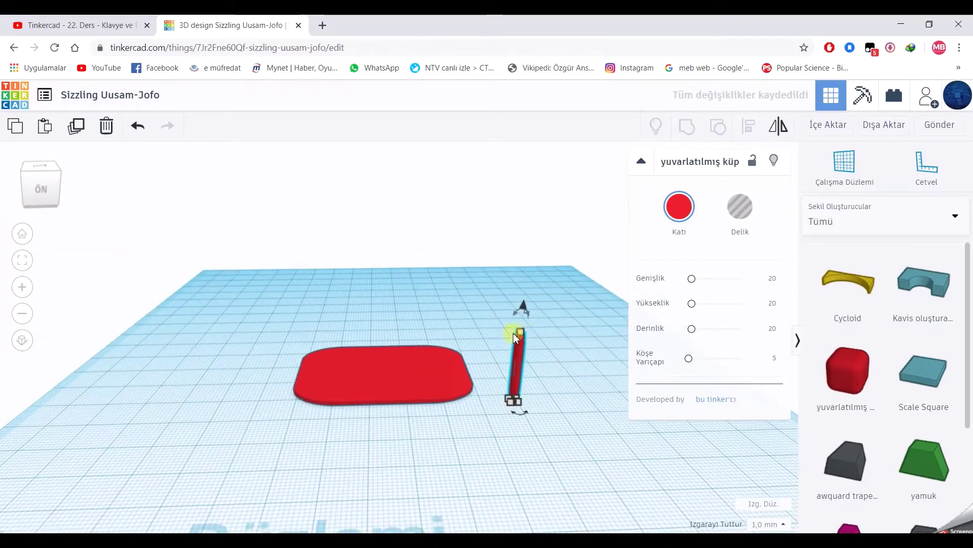
type("45")
key("Return")
left_click(524, 418)
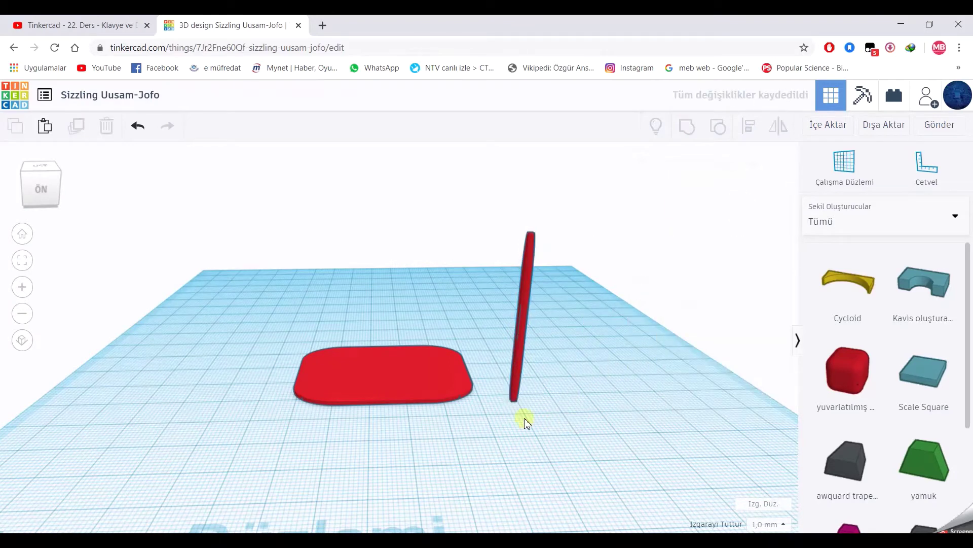
Lift the tabletop off the workplane and nudge the leg toward it.
left_click(419, 396)
left_click_drag(381, 350, 428, 202)
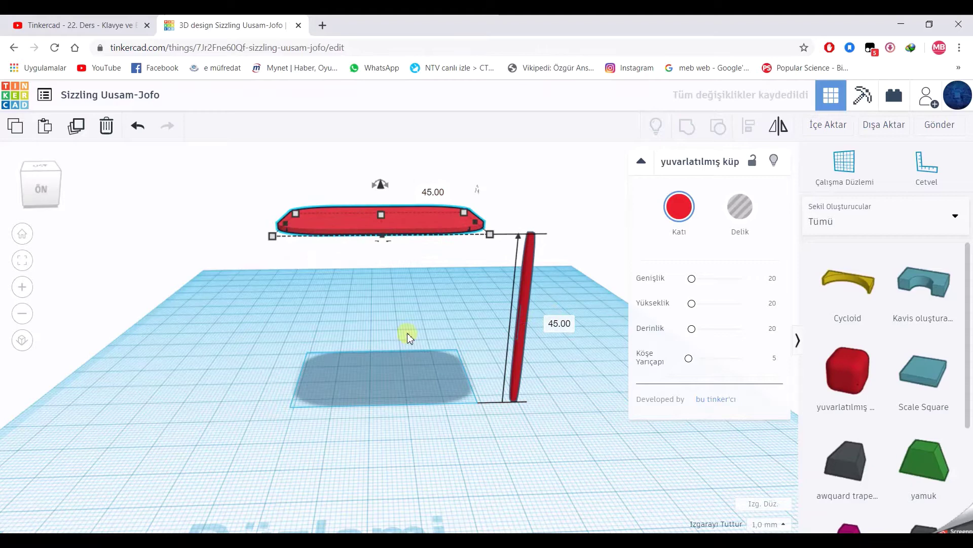
right_click_drag(407, 336, 476, 363)
left_click(480, 365)
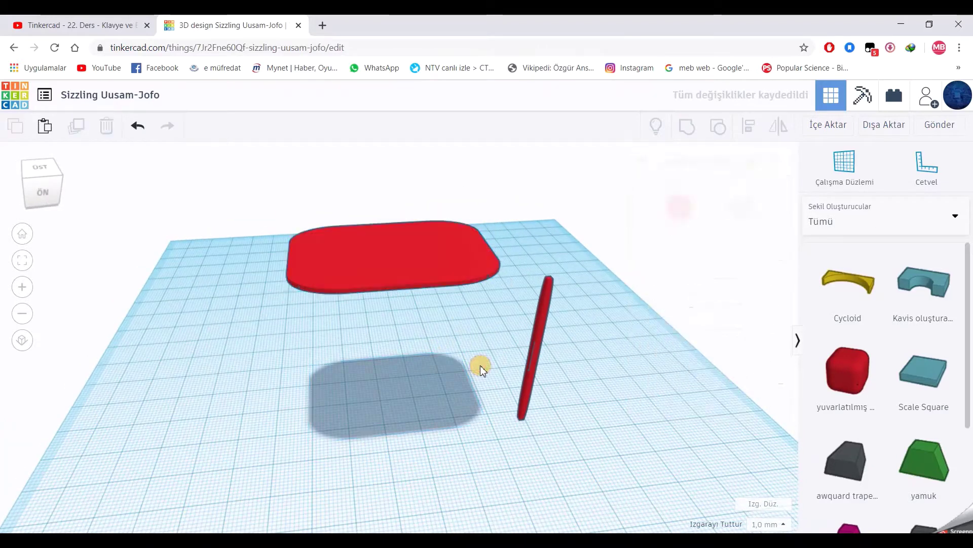
left_click(523, 357)
key("Left")
key("Left")
key("Left")
key("Left")
key("Left")
key("Left")
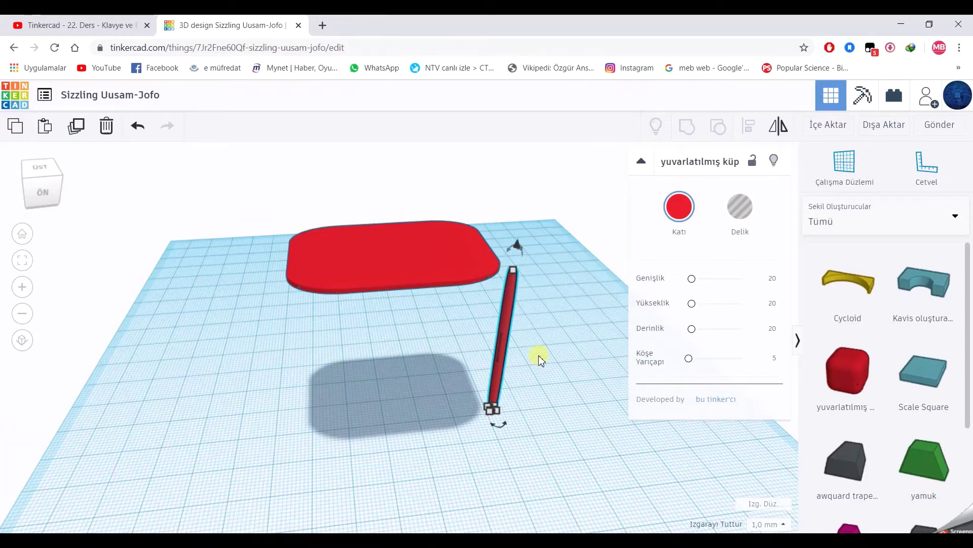
key("Left")
key("Left")
key("Left")
key("Left")
Nudge the leg under the tabletop corner.
mouse_move(538, 359)
right_mouse_down()
mouse_move(550, 361)
mouse_move(511, 363)
mouse_move(552, 299)
mouse_move(388, 372)
mouse_move(382, 345)
right_mouse_up()
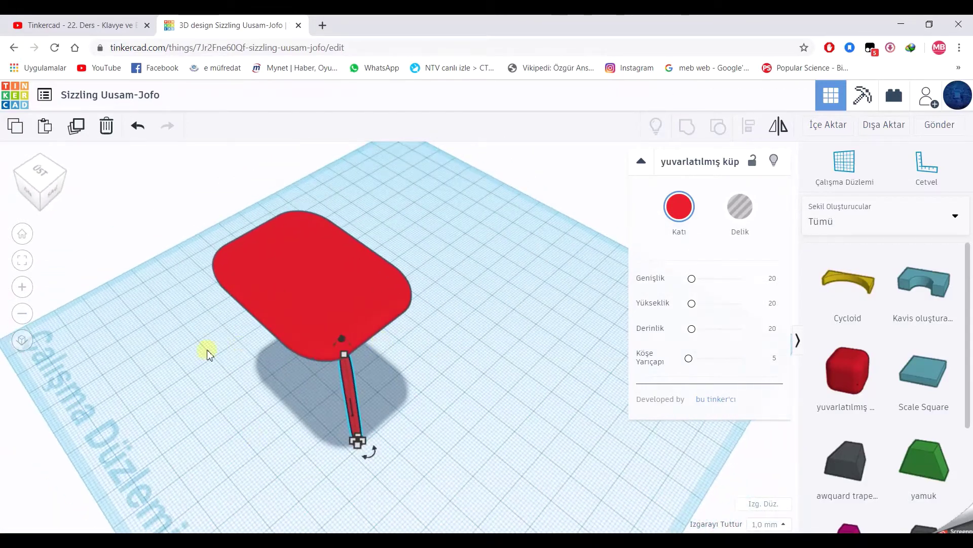
right_click_drag(444, 446, 374, 421)
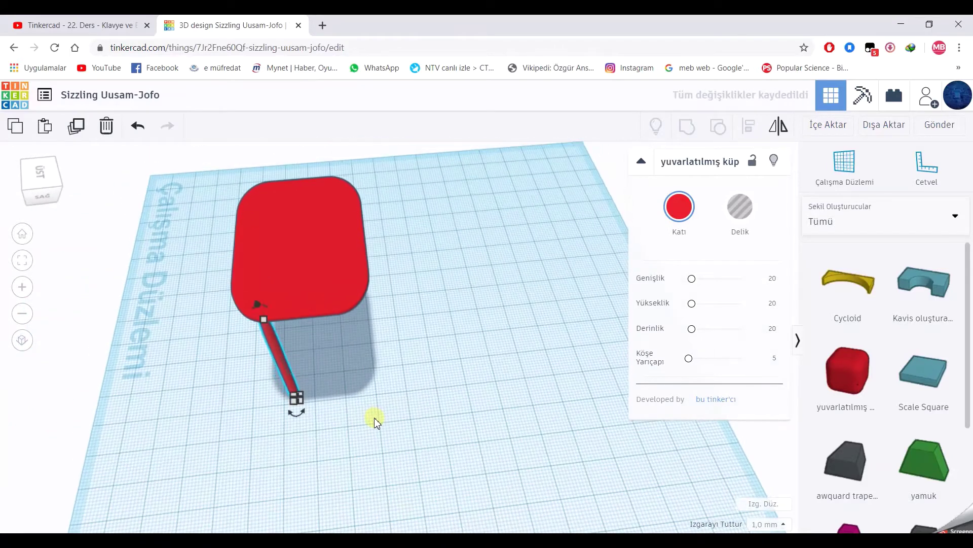
key("Right")
key("Right")
key("Right")
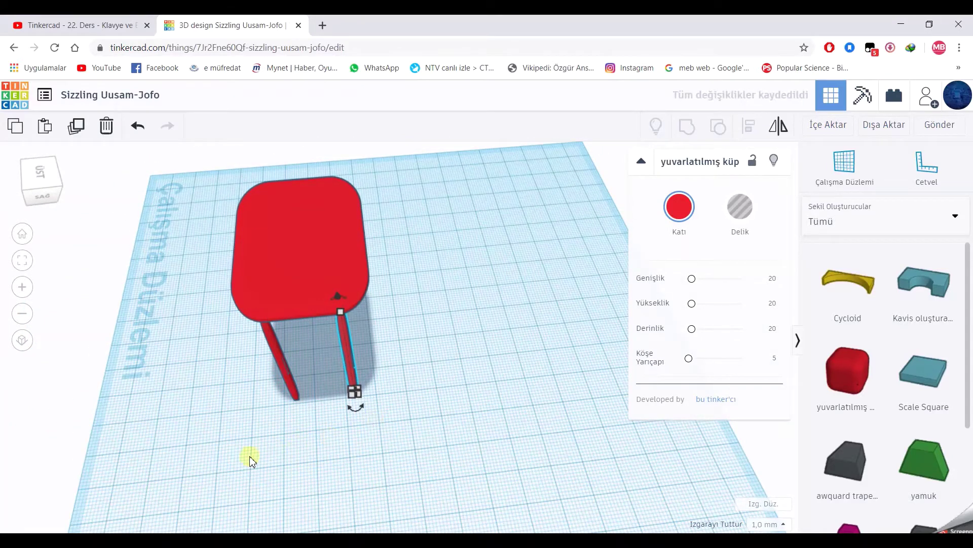
Duplicate the two selected legs and shift the copies to the other side.
mouse_move(251, 460)
right_mouse_down()
mouse_move(472, 418)
mouse_move(482, 405)
right_mouse_up()
left_click(457, 353, "shift")
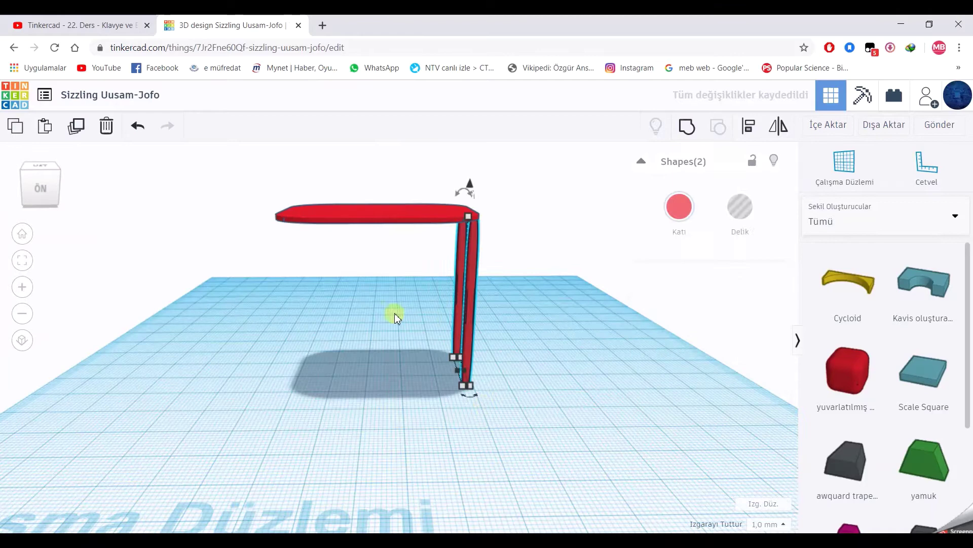
left_click(76, 126)
key("Left")
key("Left")
key("Left")
key("Left")
key("Left")
key("Left")
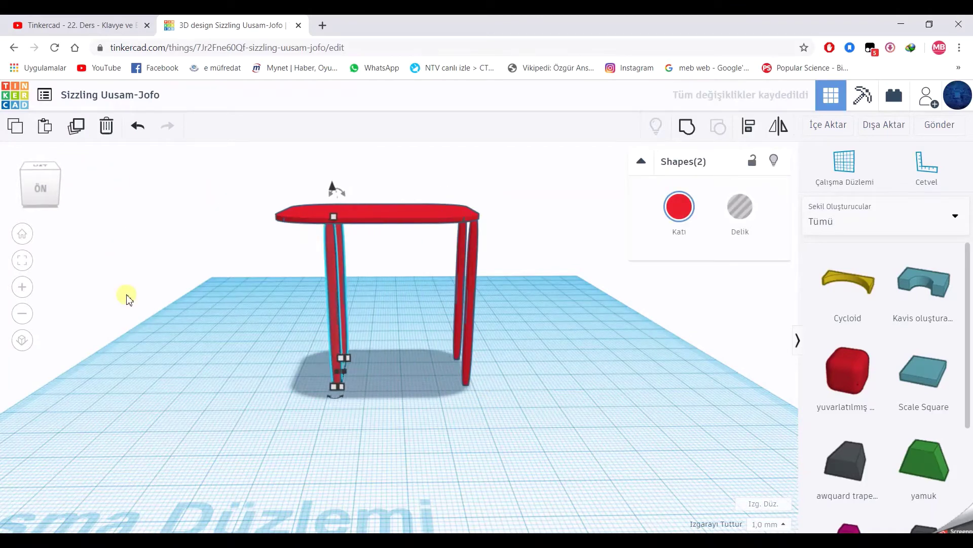
key("Left")
key("Left")
key("Left")
key("Left")
key("Left")
mouse_move(219, 393)
right_mouse_down()
mouse_move(254, 432)
mouse_move(257, 389)
mouse_move(215, 428)
mouse_move(348, 472)
mouse_move(503, 451)
mouse_move(487, 381)
mouse_move(437, 365)
mouse_move(264, 358)
mouse_move(365, 322)
mouse_move(415, 336)
mouse_move(333, 246)
right_mouse_up()
Lay a leg flat as a low bar between the front legs.
left_click(317, 256)
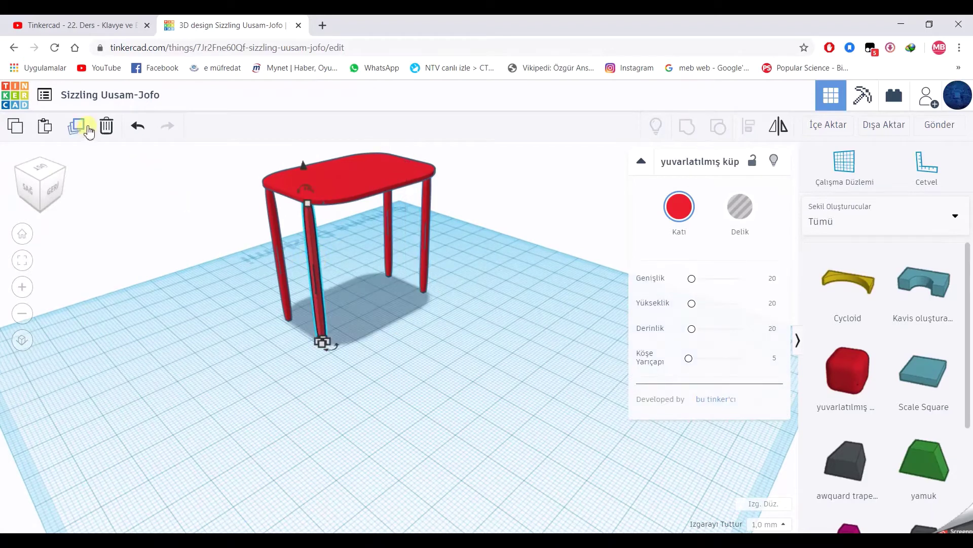
left_click_drag(303, 185, 357, 264)
right_click_drag(370, 337, 279, 337)
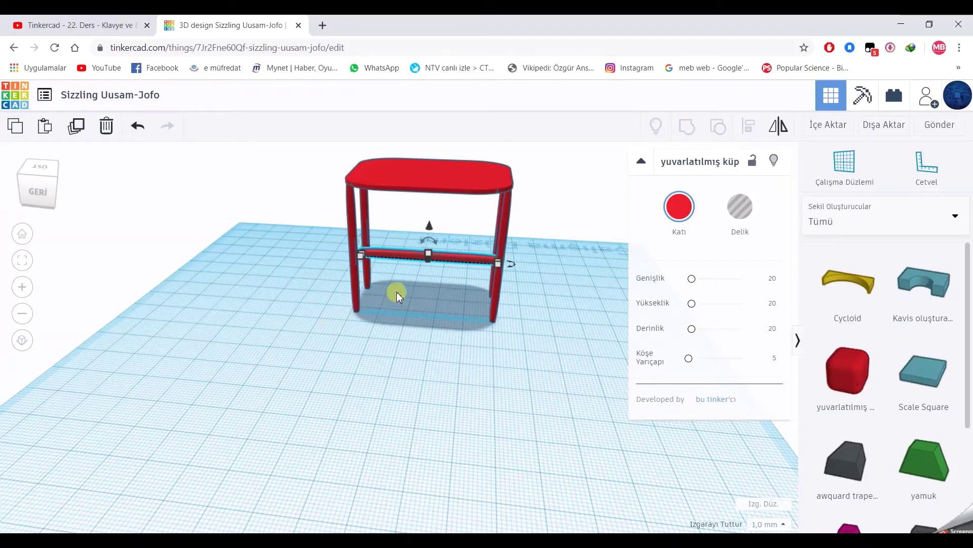
scroll(419, 271, "up", 2)
scroll(425, 270, "down", 1)
mouse_move(417, 293)
right_mouse_down()
mouse_move(399, 439)
mouse_move(385, 472)
mouse_move(402, 461)
mouse_move(404, 445)
right_mouse_up()
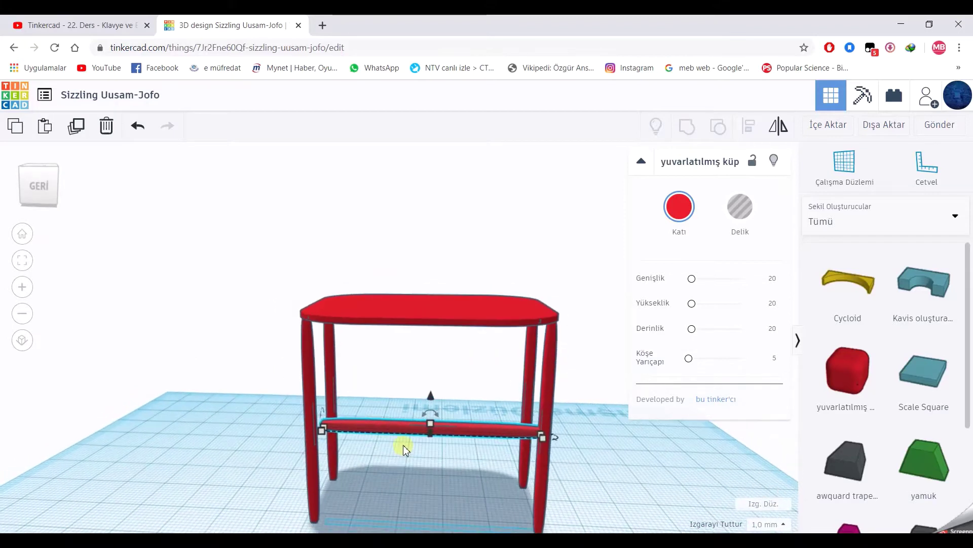
left_click_drag(403, 445, 401, 448)
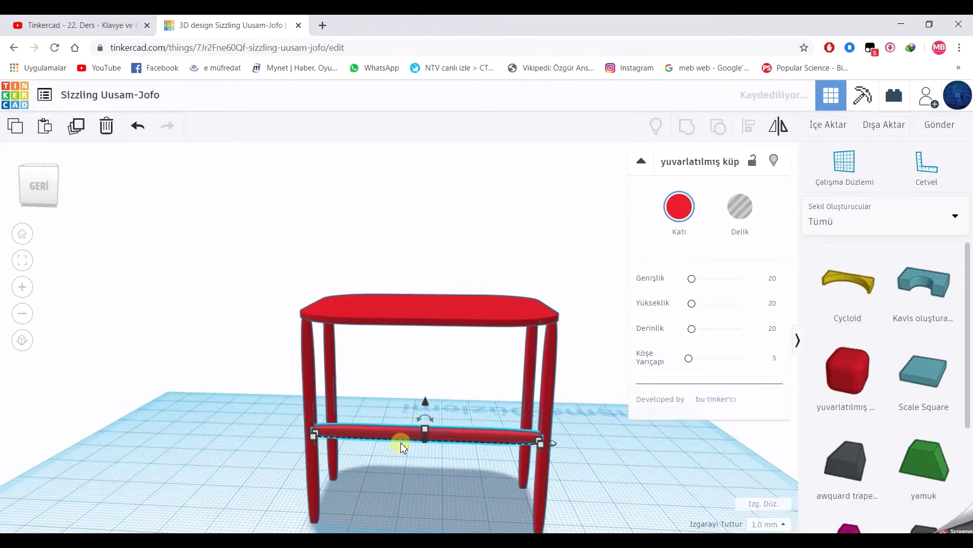
scroll(428, 409, "down", 2)
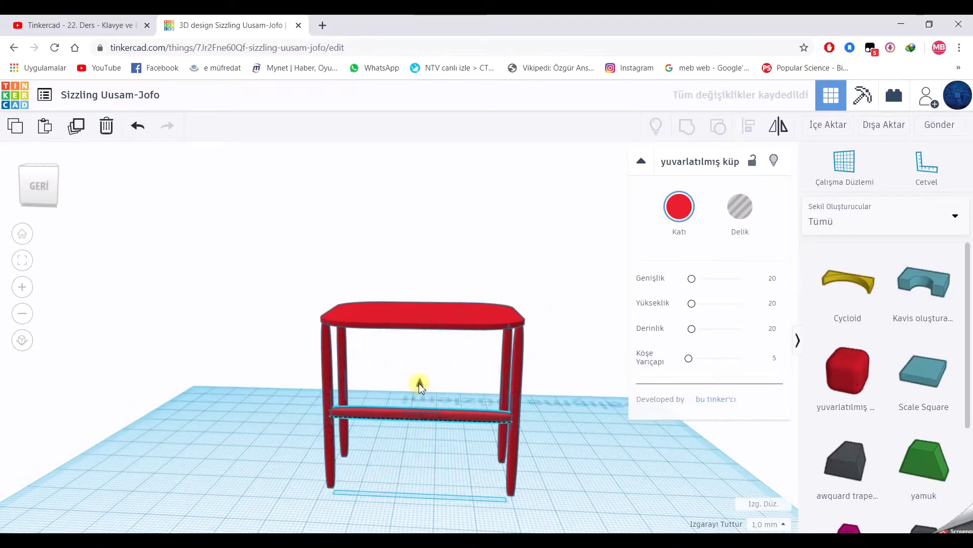
left_click_drag(418, 383, 422, 407)
left_click(406, 474)
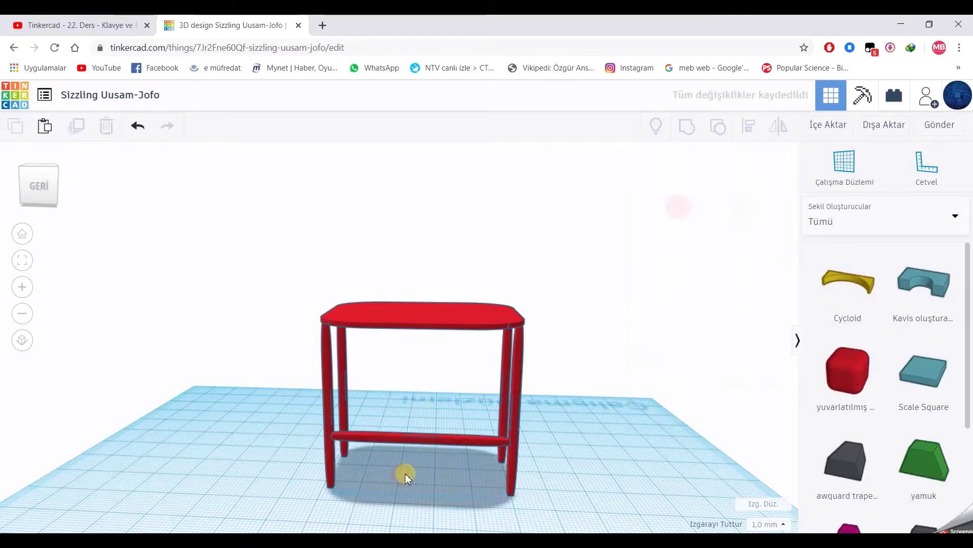
Nudge the bar behind the leg and set its length to 47.
mouse_move(406, 473)
right_mouse_down()
mouse_move(553, 472)
mouse_move(416, 447)
right_mouse_up()
left_click(416, 446)
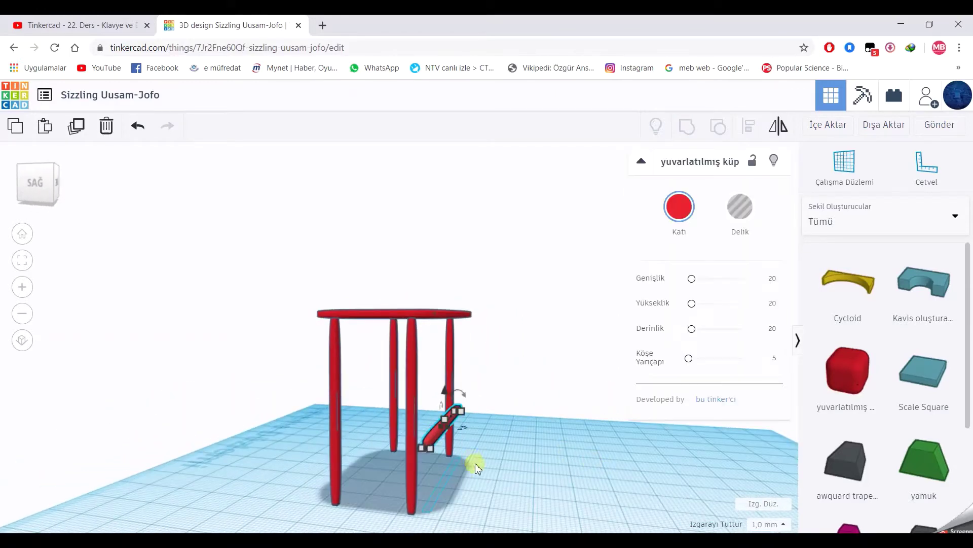
mouse_move(475, 464)
right_mouse_down()
mouse_move(518, 464)
mouse_move(383, 450)
mouse_move(254, 469)
right_mouse_up()
key("Left")
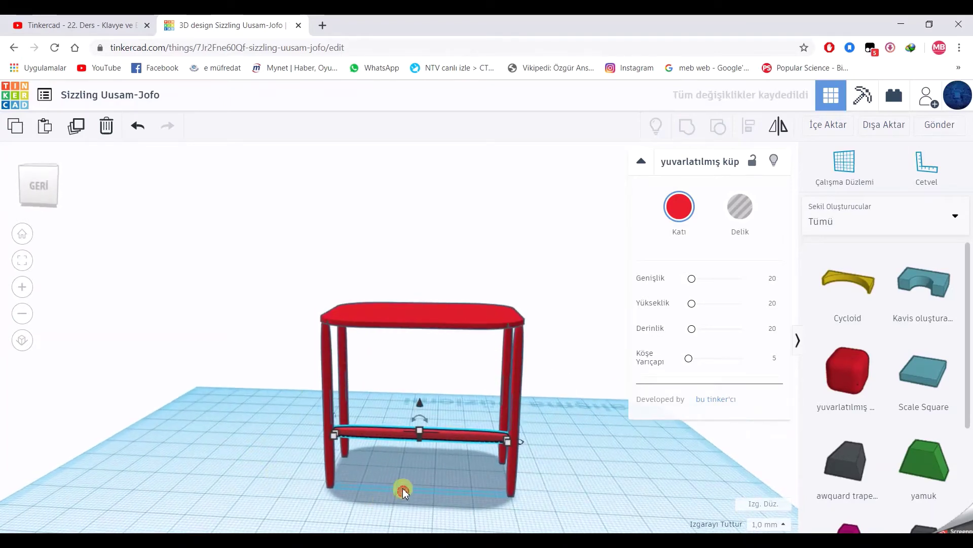
left_click(412, 474)
scroll(412, 474, "up", 2)
scroll(360, 444, "up", 2)
scroll(409, 491, "up", 2)
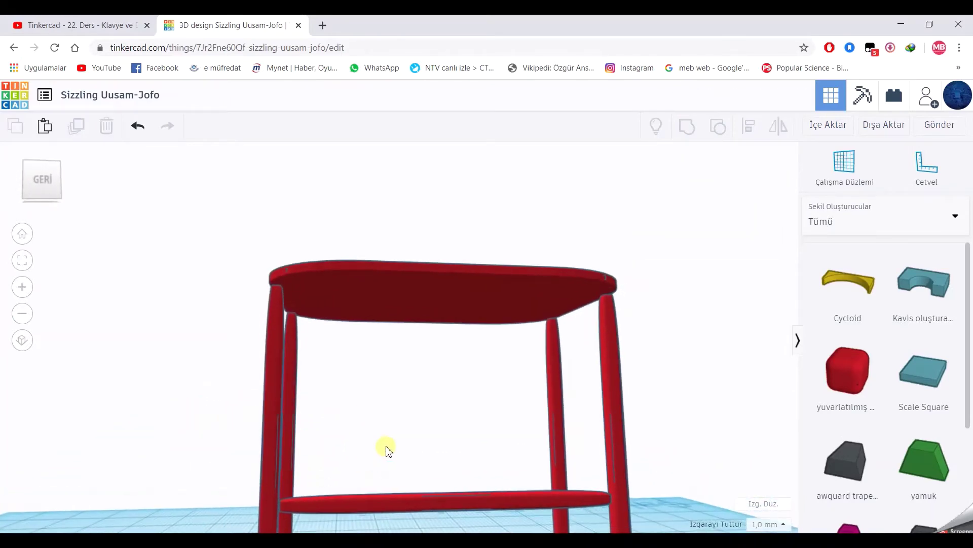
left_click(428, 497)
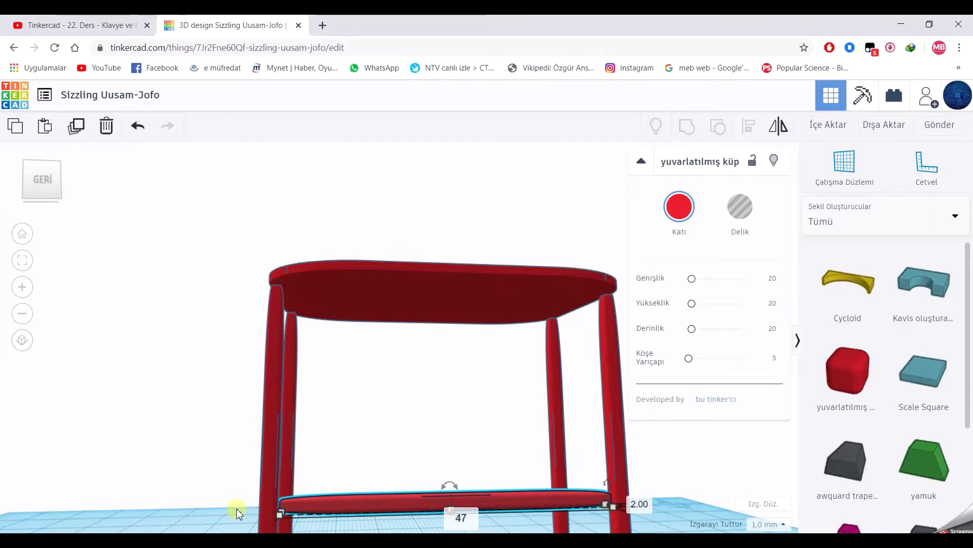
key("Return")
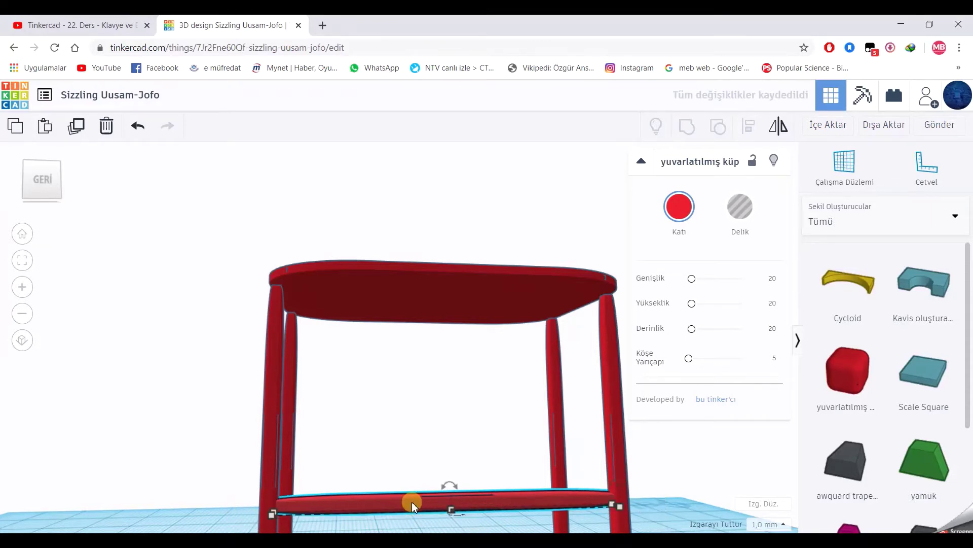
left_click(222, 497)
Turn the bar 90 degrees across the legs and set its length to 22.
mouse_move(222, 496)
right_mouse_down()
mouse_move(314, 509)
mouse_move(446, 487)
right_mouse_up()
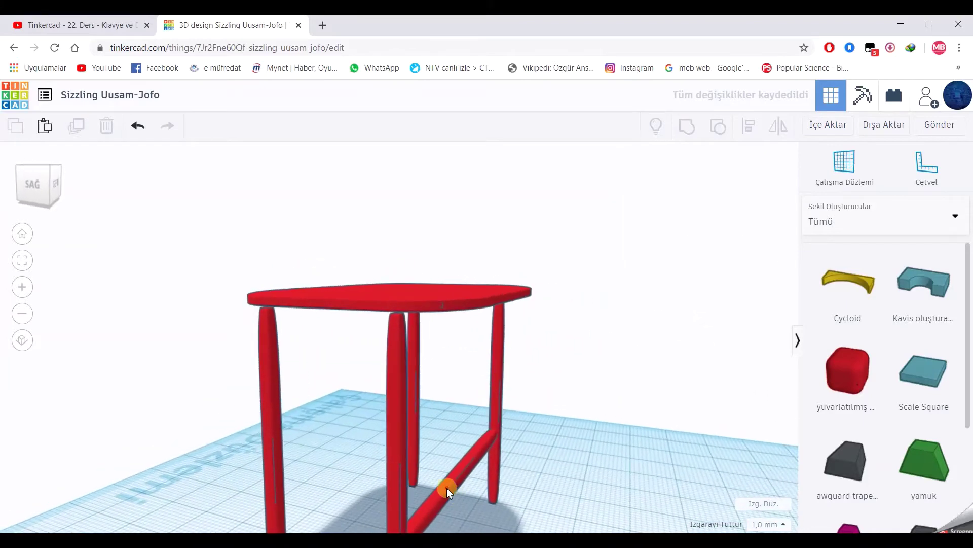
left_click(446, 488)
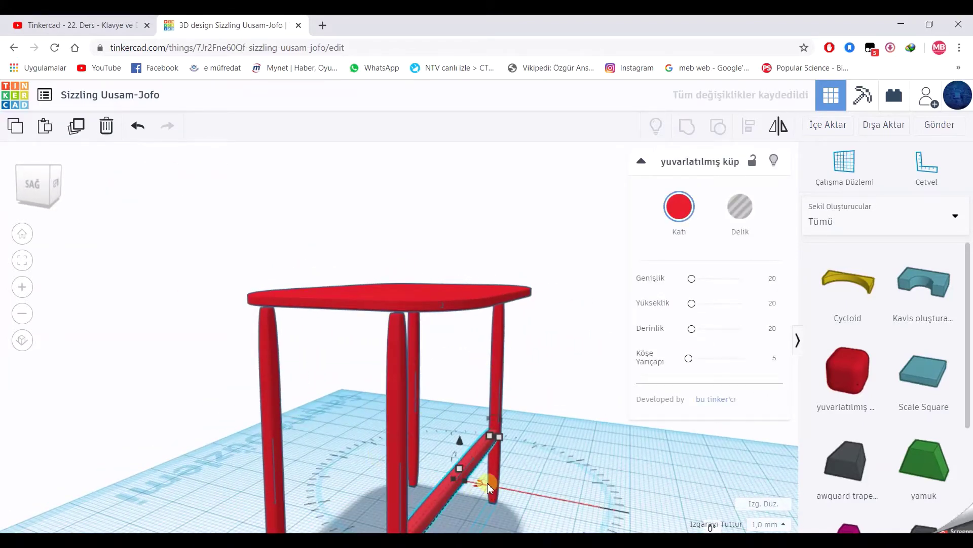
left_click_drag(488, 483, 464, 505)
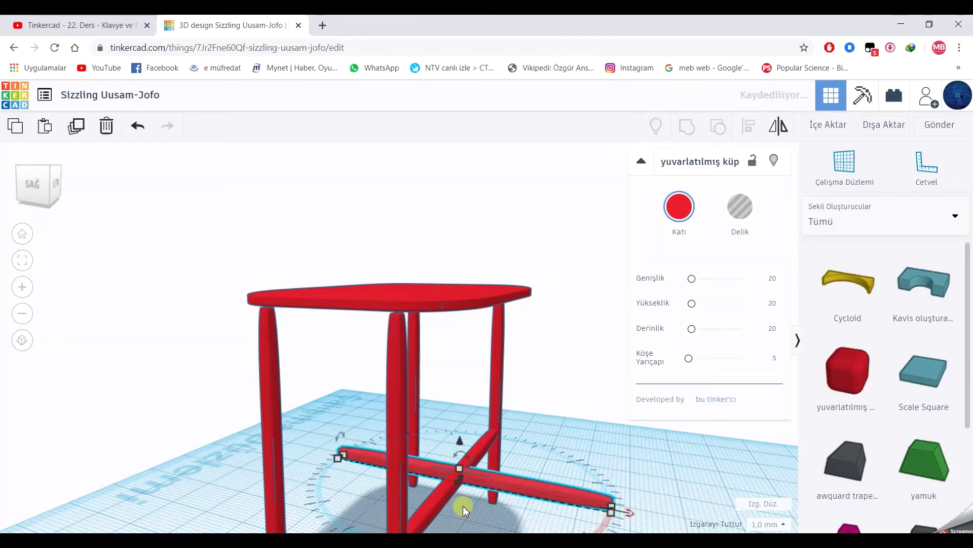
right_click_drag(463, 506, 511, 411)
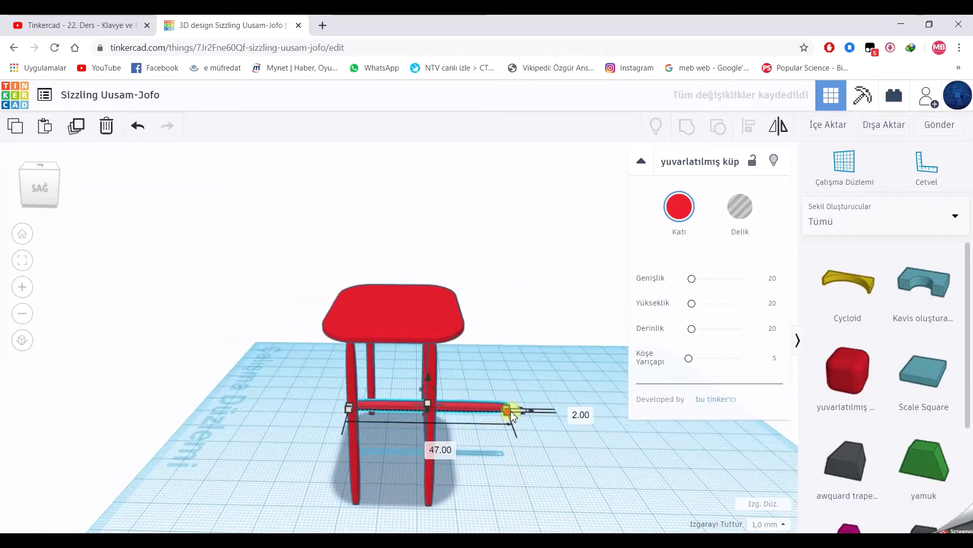
left_click(423, 445)
key("Return")
Nudge the 22 mm crossbar left onto the left legs.
right_click_drag(481, 464, 507, 496)
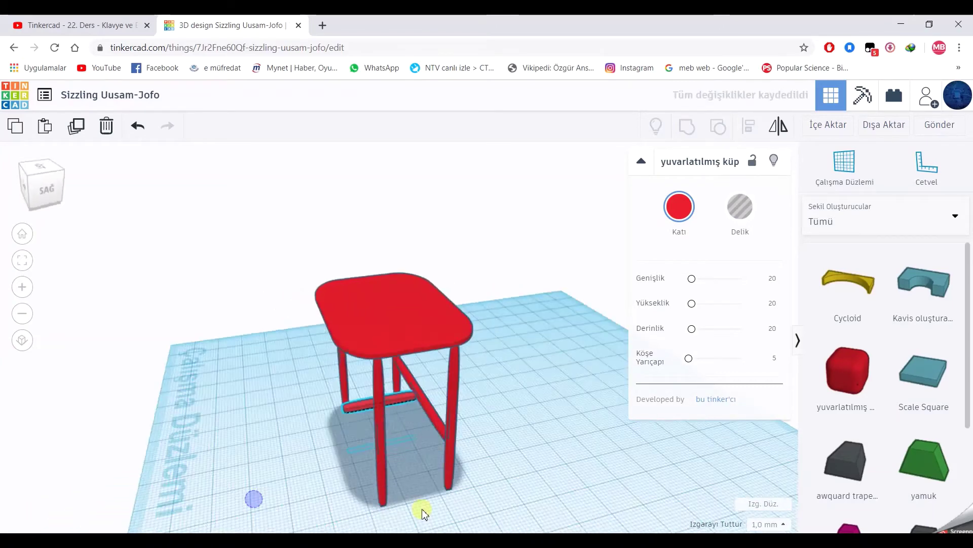
key("Left")
key("Left")
key("Left")
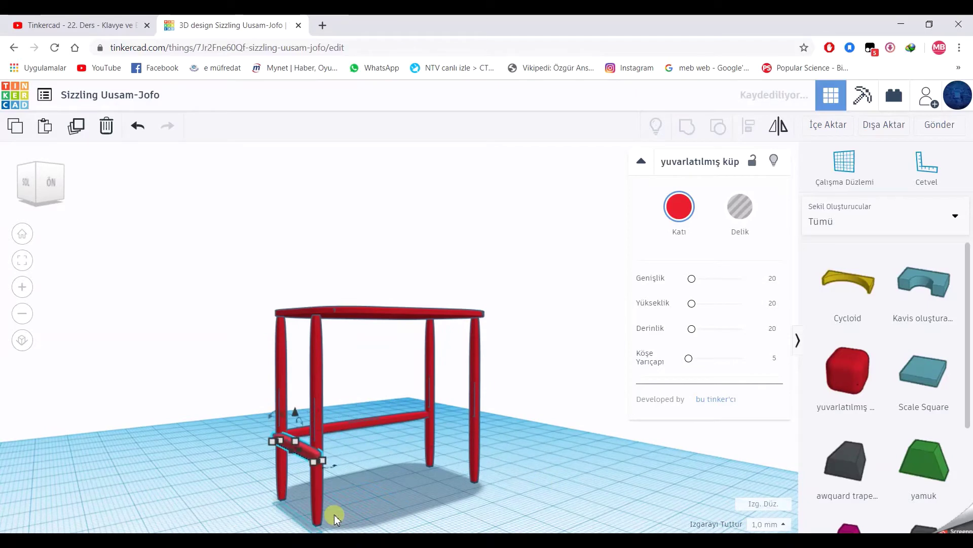
mouse_move(334, 514)
right_mouse_down()
mouse_move(494, 486)
mouse_move(479, 486)
right_mouse_up()
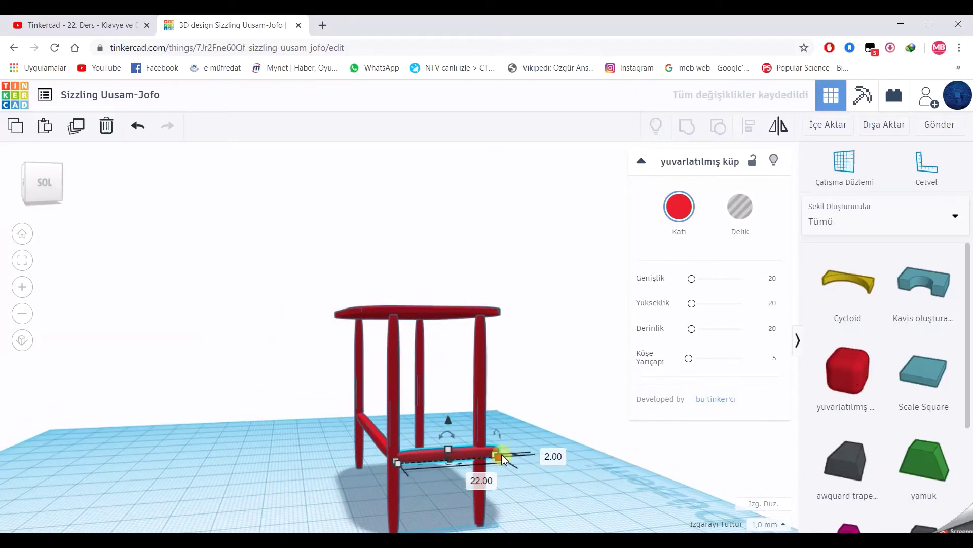
left_click(513, 496)
right_click_drag(522, 488, 301, 453)
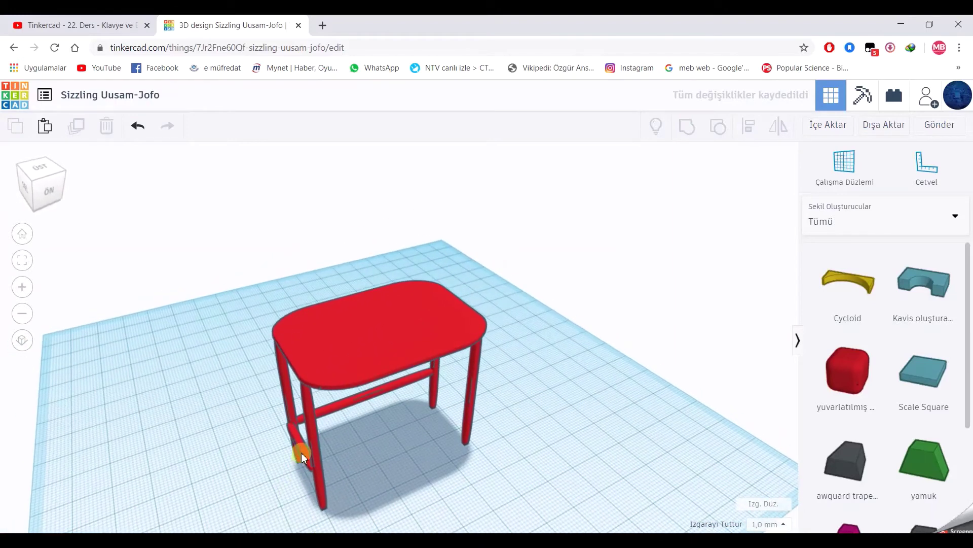
left_click(302, 453)
right_click_drag(383, 477, 296, 434)
left_click(305, 418)
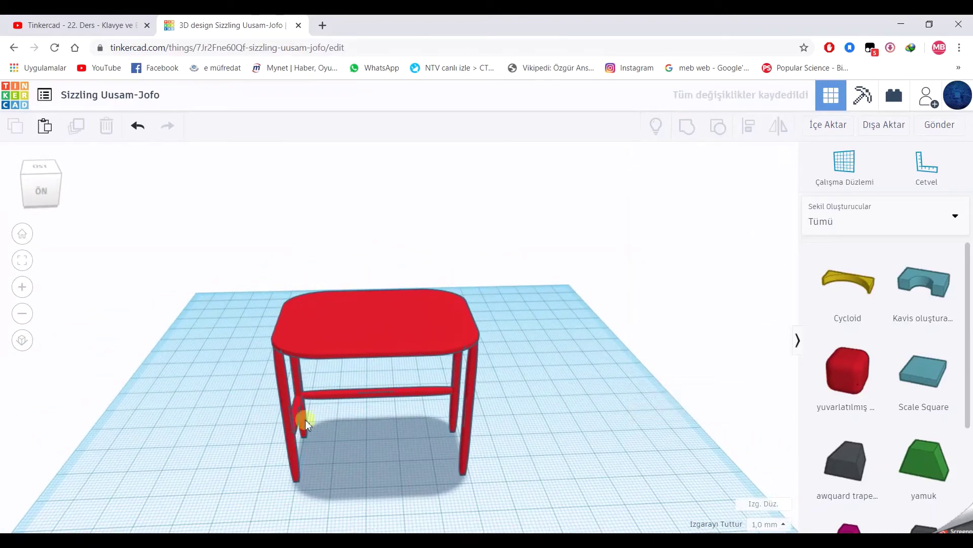
Duplicate the whole table in place and start shrinking the copy.
left_click(74, 135)
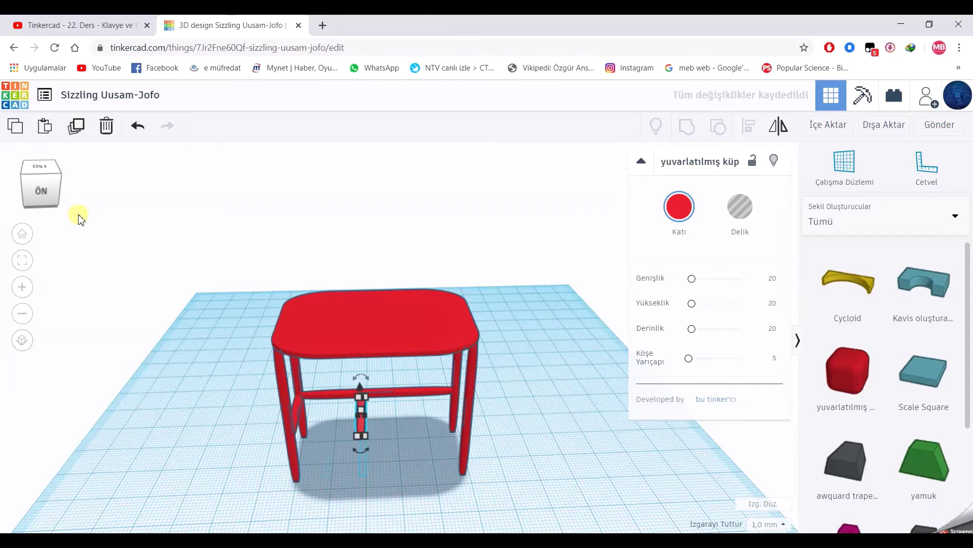
mouse_move(243, 249)
right_mouse_down()
mouse_move(183, 231)
mouse_move(265, 225)
mouse_move(213, 313)
mouse_move(292, 294)
right_mouse_up()
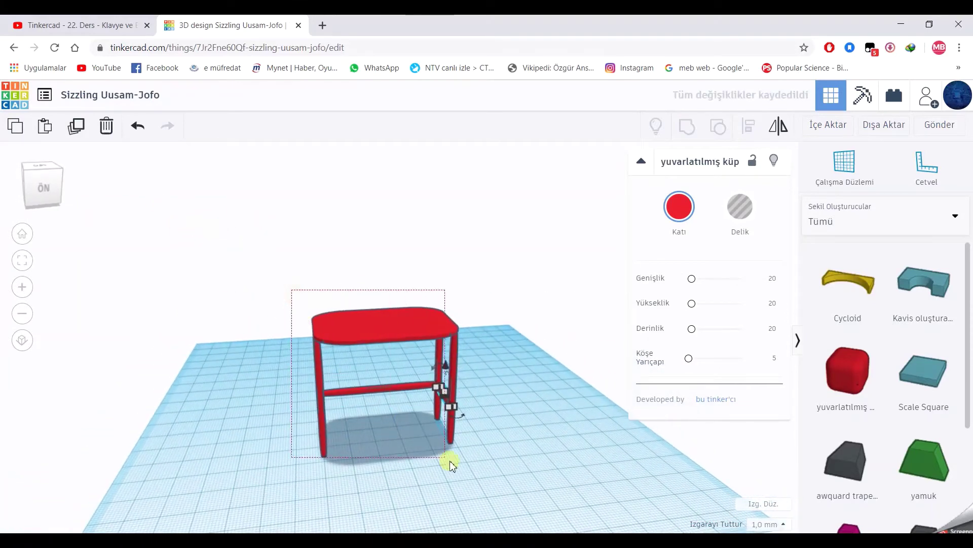
left_click_drag(449, 464, 493, 476)
left_click(75, 126)
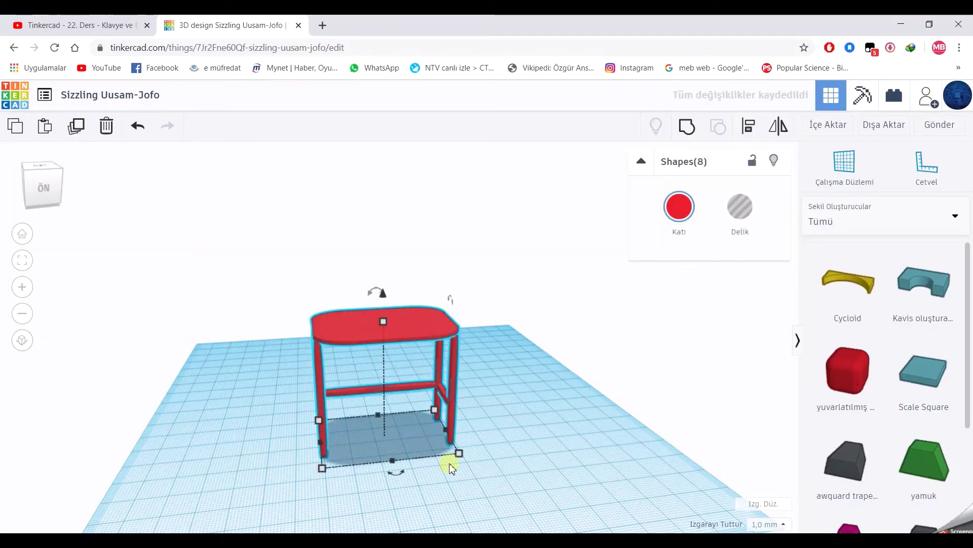
left_click_drag(457, 456, 437, 434, "shift")
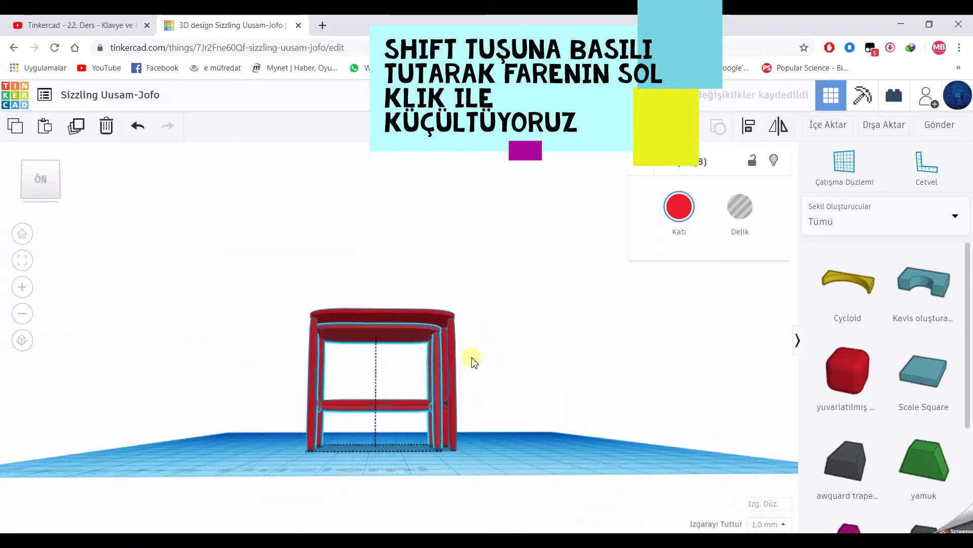
Offset the copied table and scale it down to about 43 × 30 mm.
right_click_drag(472, 362, 328, 397)
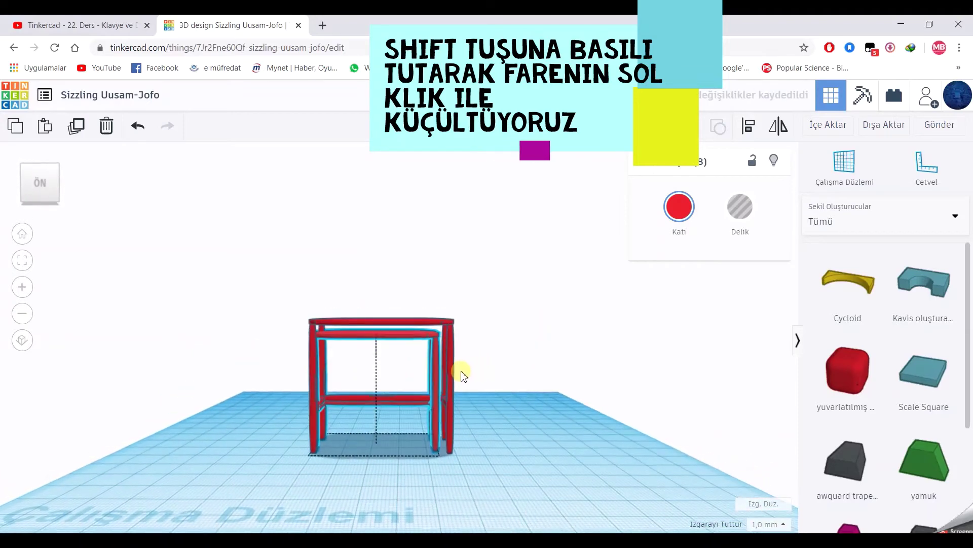
left_click_drag(329, 397, 357, 408, "alt")
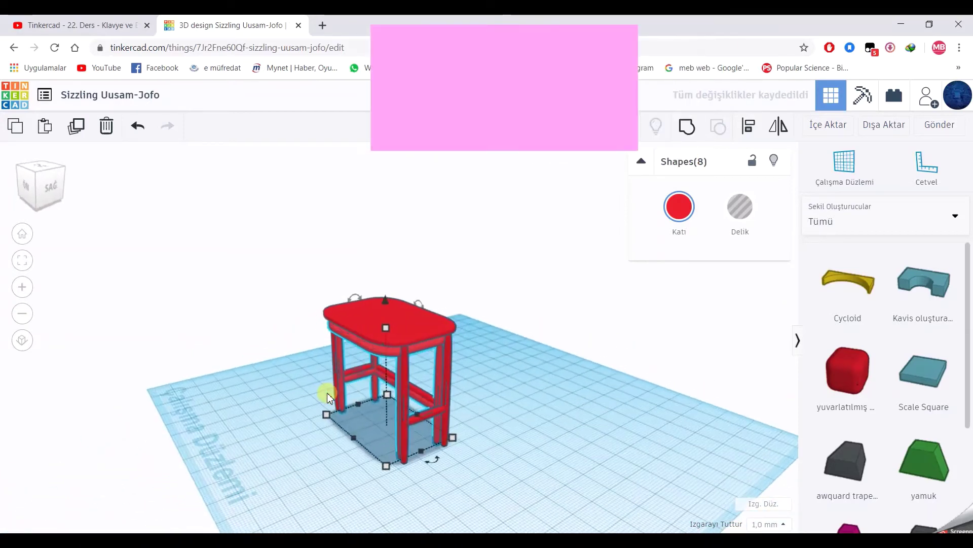
right_click_drag(357, 407, 433, 477)
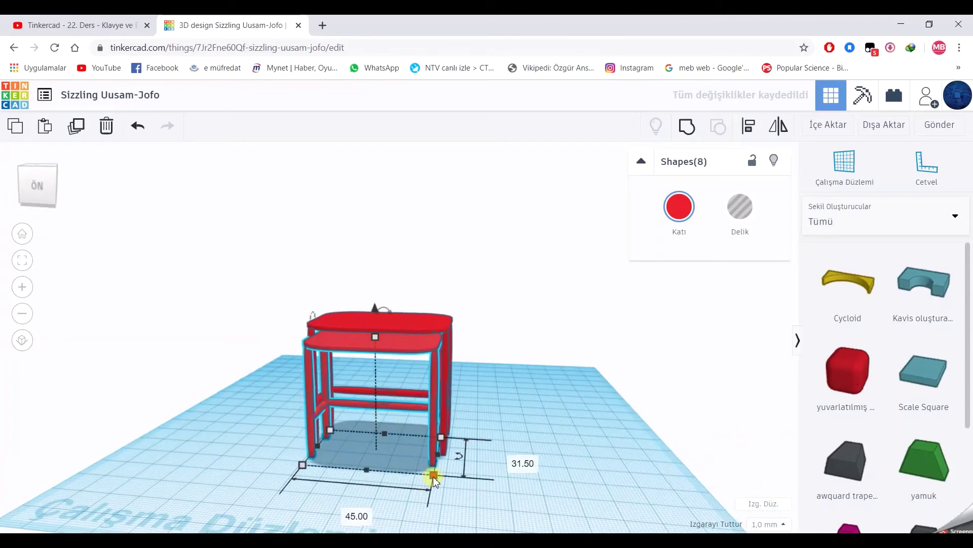
left_click_drag(433, 478, 431, 477)
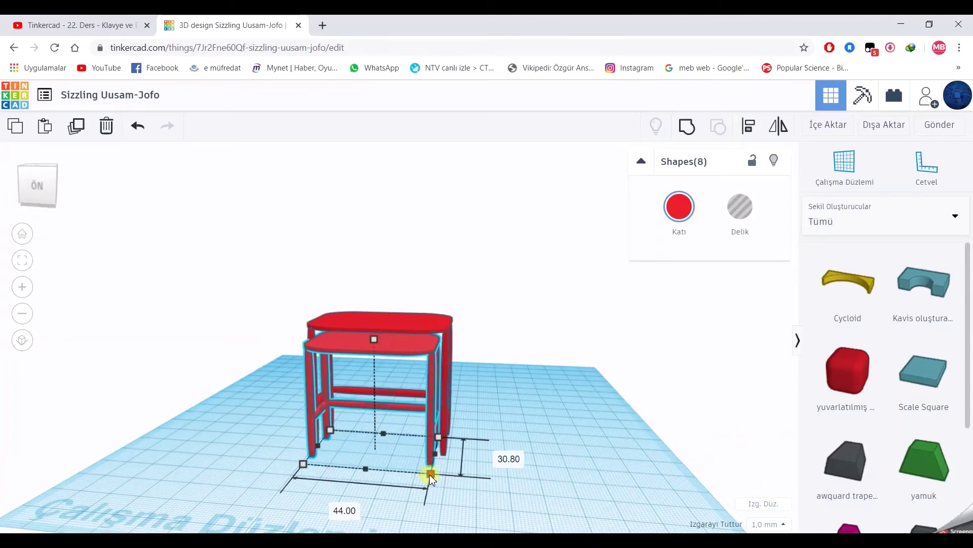
right_click_drag(541, 416, 529, 426)
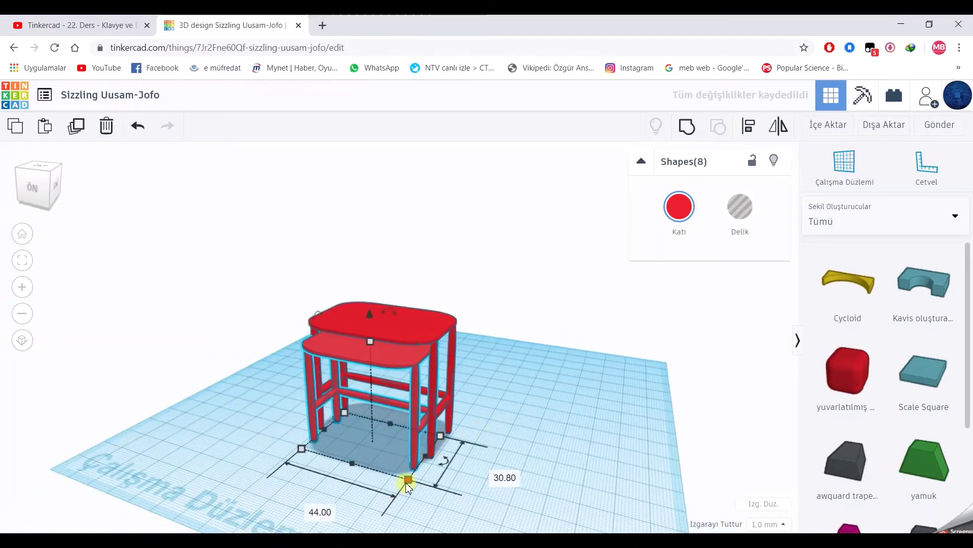
left_click_drag(407, 484, 407, 474)
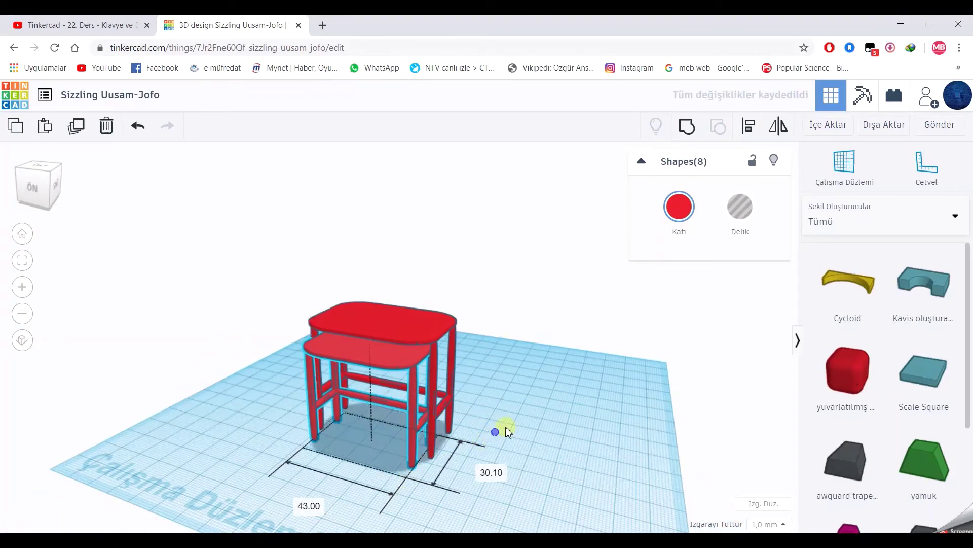
mouse_move(502, 428)
right_mouse_down()
mouse_move(593, 419)
mouse_move(365, 476)
right_mouse_up()
Duplicate the smaller table and colour the smallest tabletop blue.
left_click(76, 126)
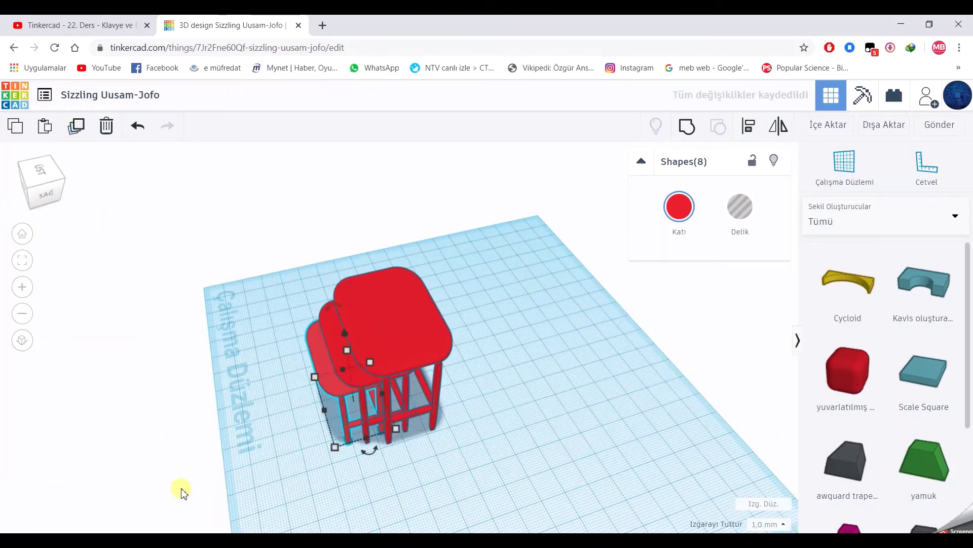
right_click_drag(155, 483, 382, 404)
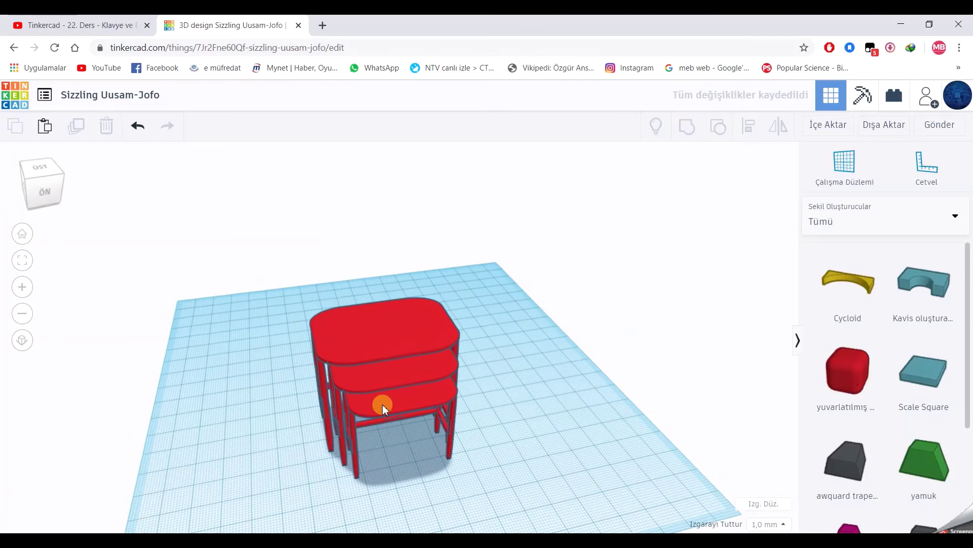
left_click(383, 403)
left_click(679, 214)
left_click(779, 326)
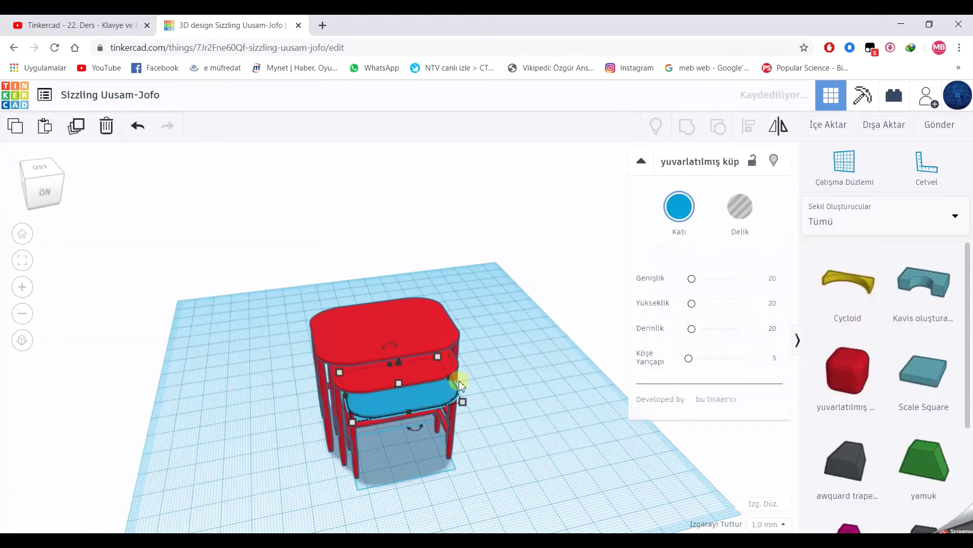
Colour the middle tabletop purple and the top tabletop pink.
left_click(457, 369)
left_click(684, 215)
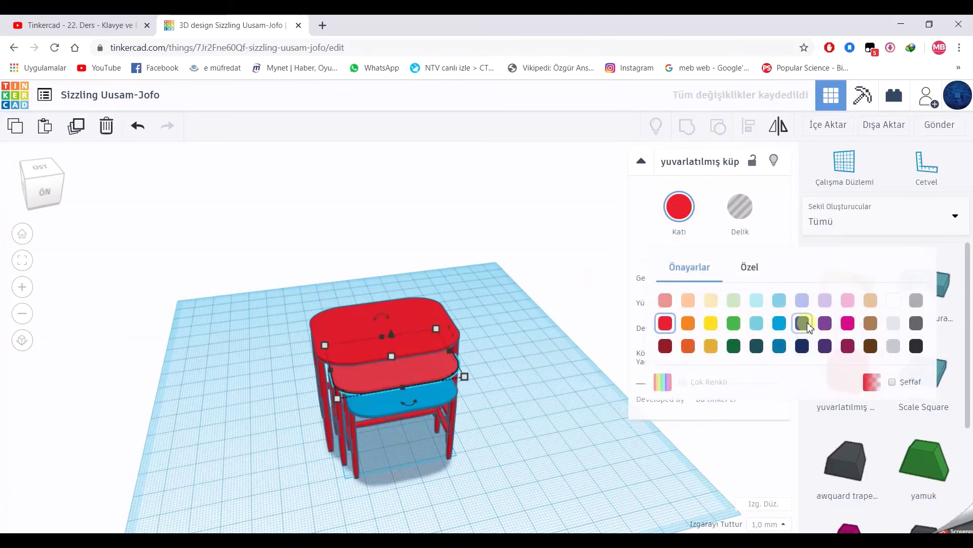
left_click(826, 323)
left_click(412, 325)
left_click(679, 207)
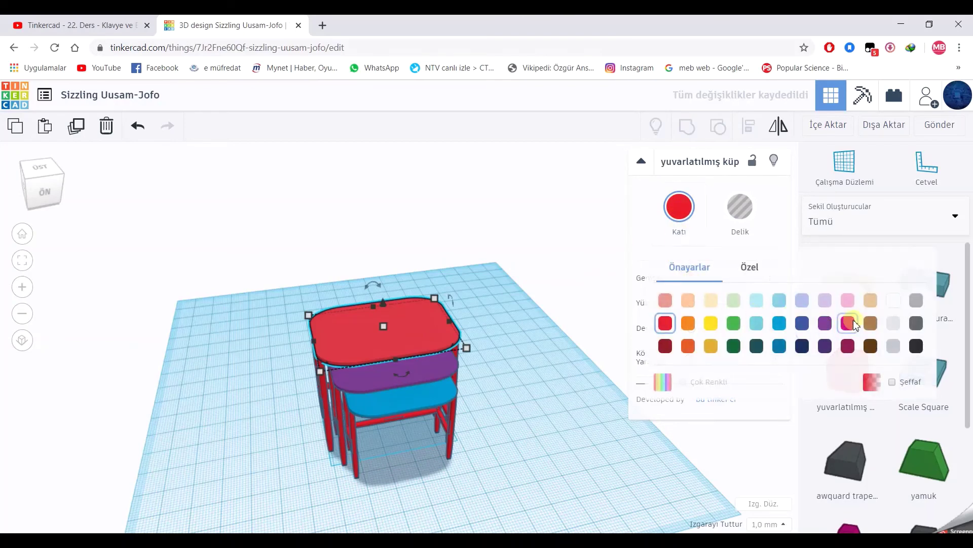
left_click(848, 323)
left_click(541, 388)
right_click_drag(541, 388, 510, 355)
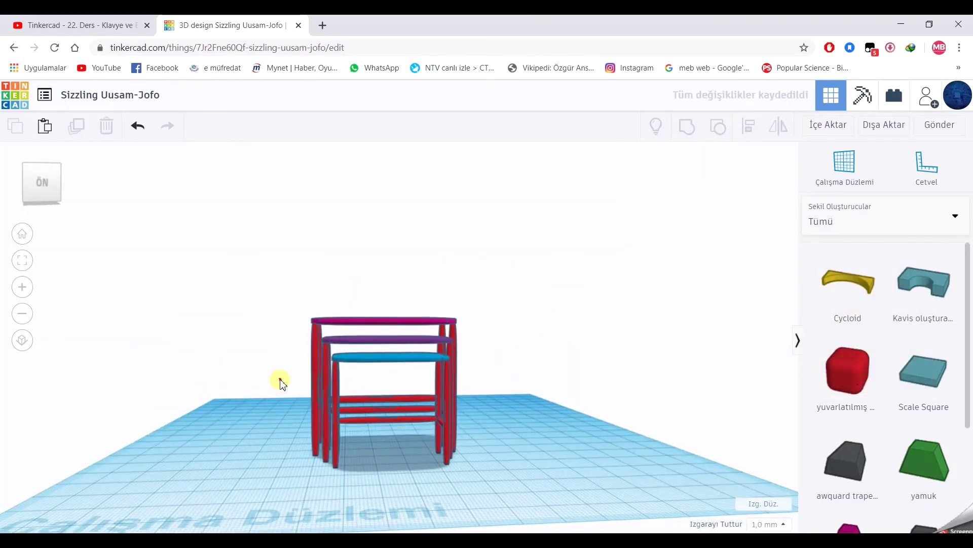
Select all parts of the three tables and apply the white colour swatch.
left_click_drag(470, 457, 470, 457)
left_click(679, 213)
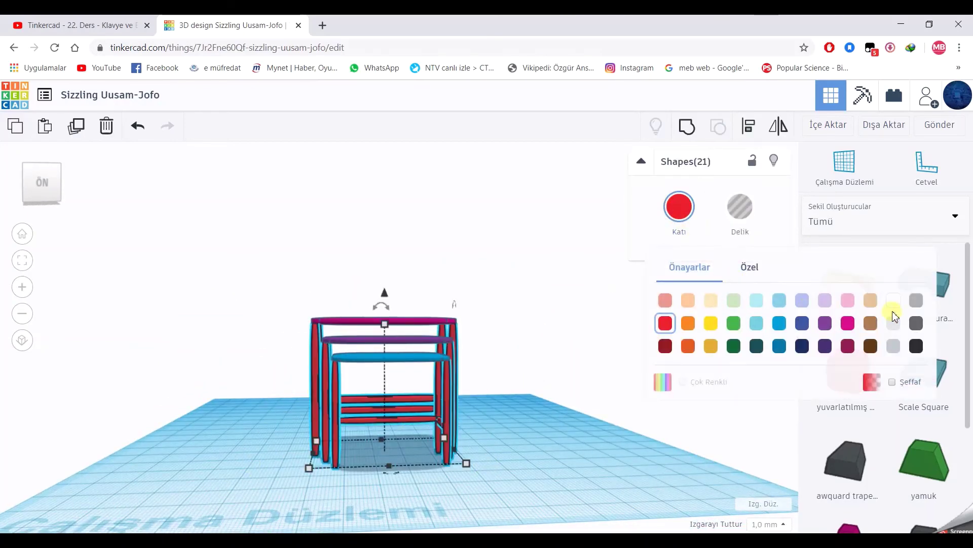
left_click(893, 305)
left_click(522, 391)
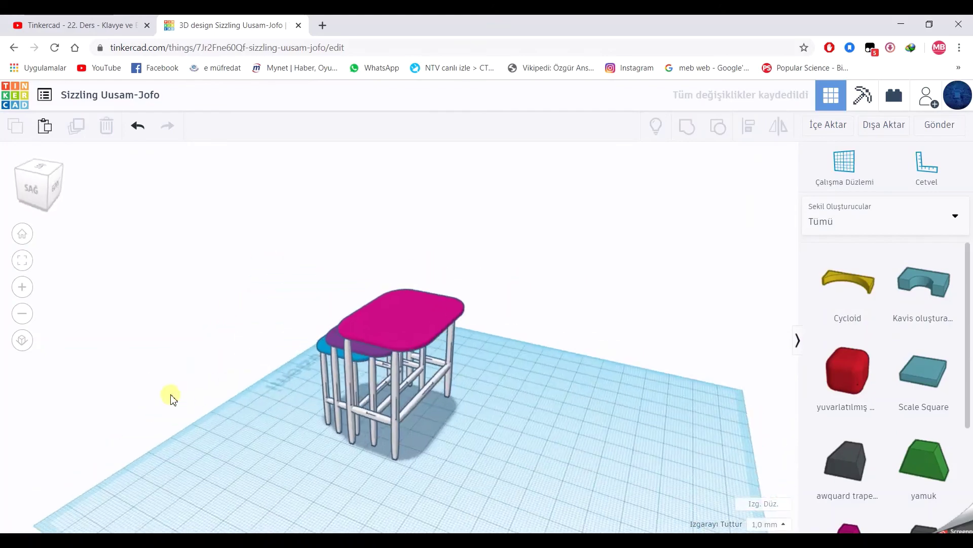